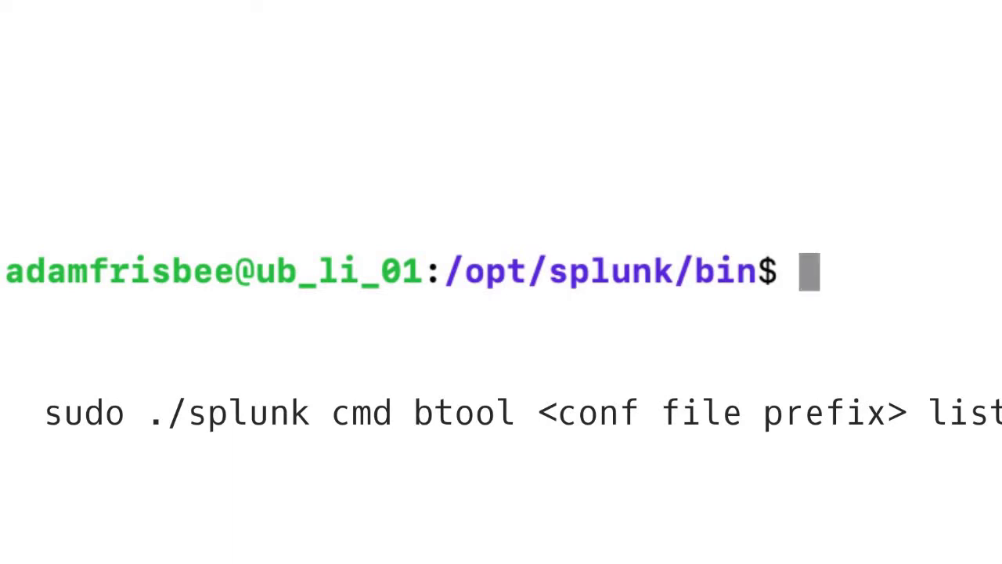
# Run 'sudo ./splunk cmd btool transforms list' and scroll through the merged stanzas
pyautogui.write('sudo ./splunk cmd btool')
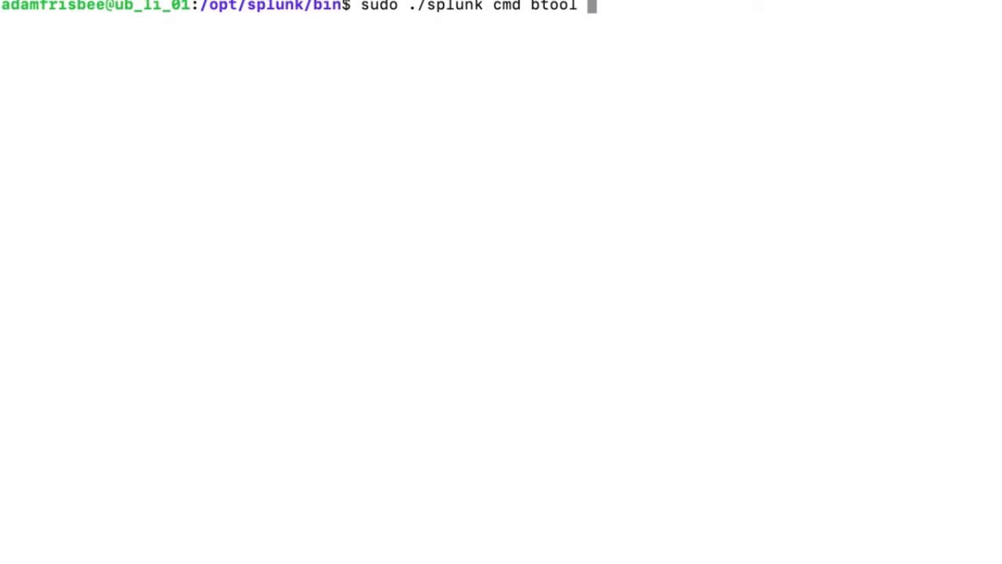
pyautogui.write('transforms list')
pyautogui.press('Return')
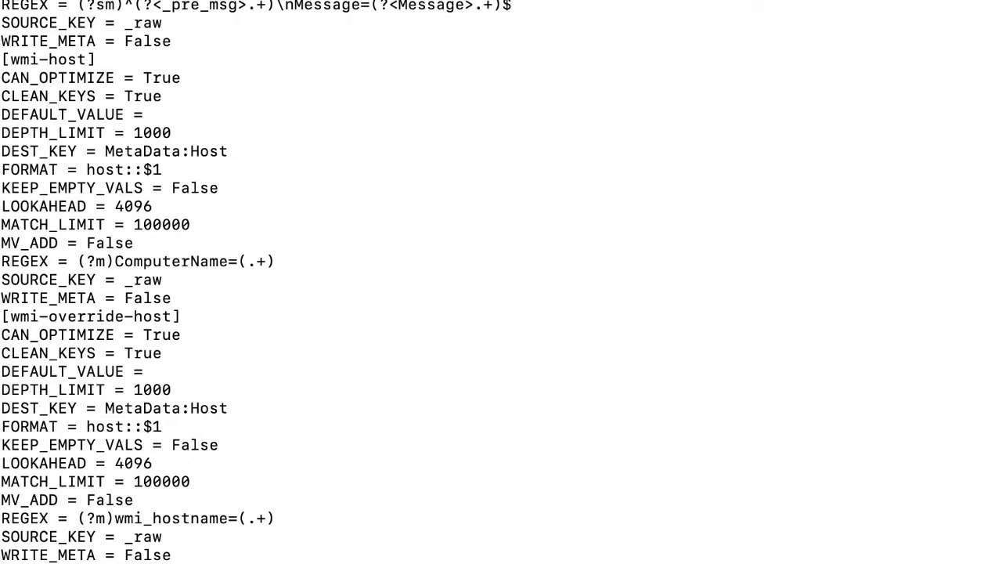
pyautogui.scroll(10, 501, 282)
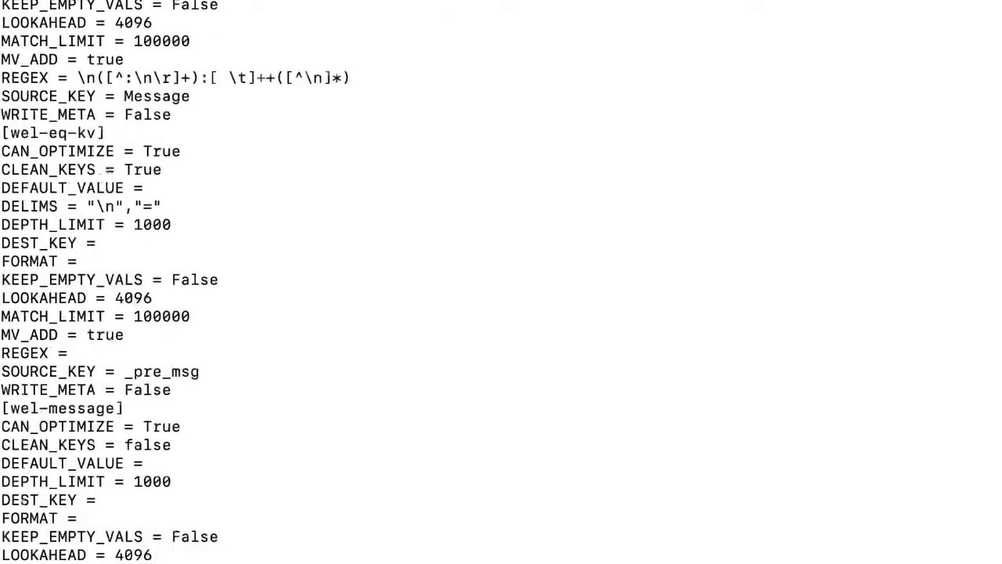
pyautogui.scroll(-15, 501, 282)
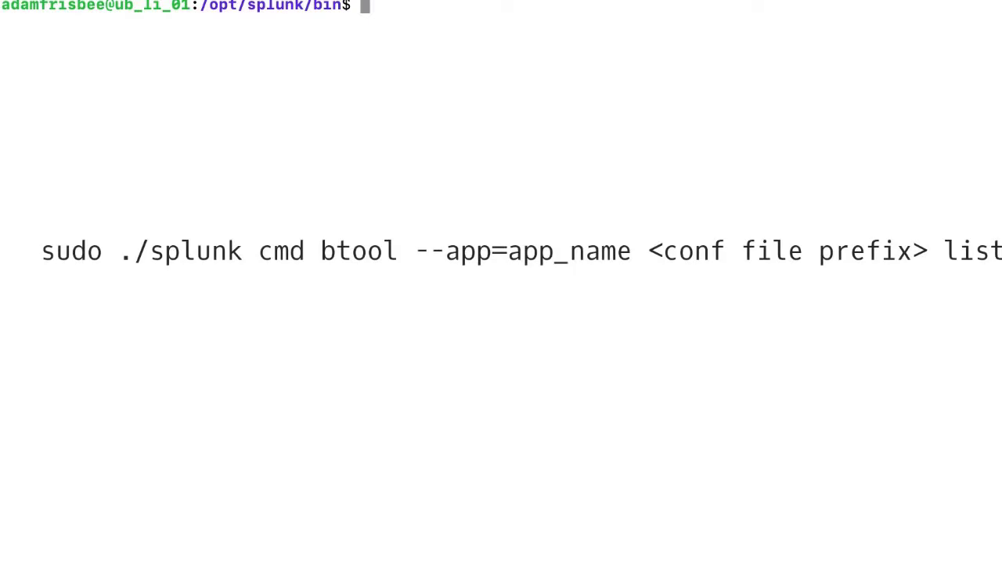
# Run 'sudo ./splunk cmd btool --app=search transforms list' to show the search app's geo stanzas
pyautogui.write('sudo ./splunk cm')
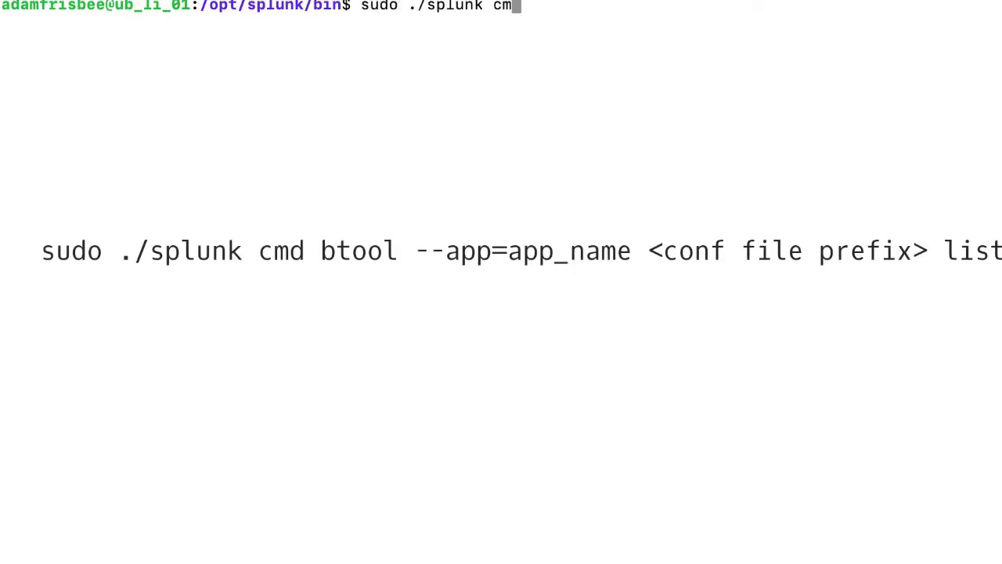
pyautogui.write('d btool --app')
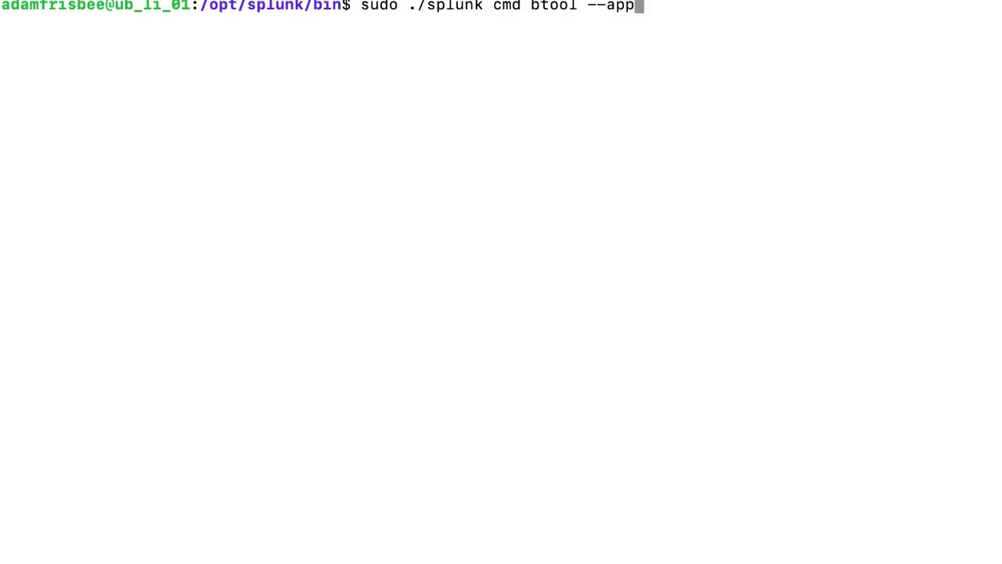
pyautogui.write('=search')
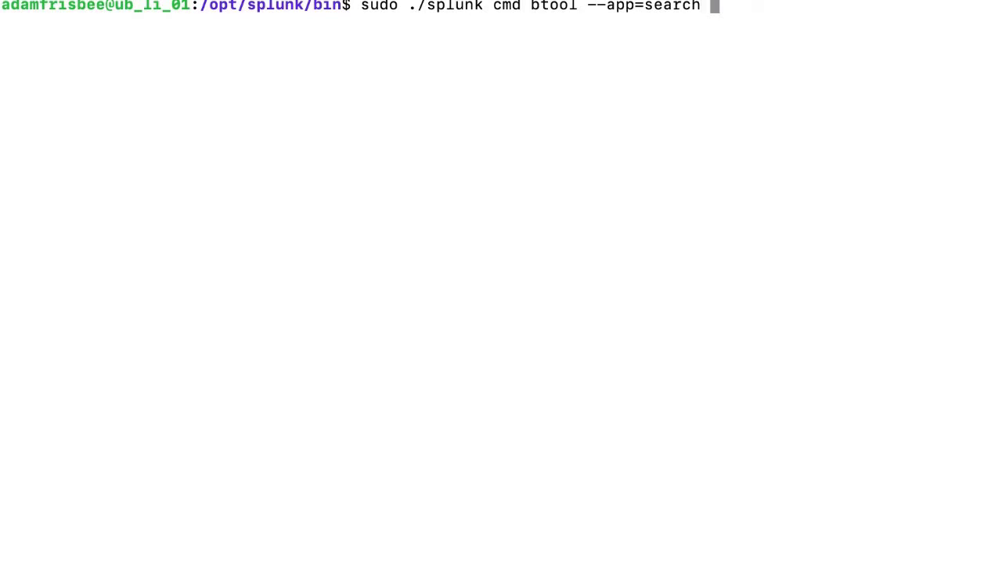
pyautogui.write('transforms')
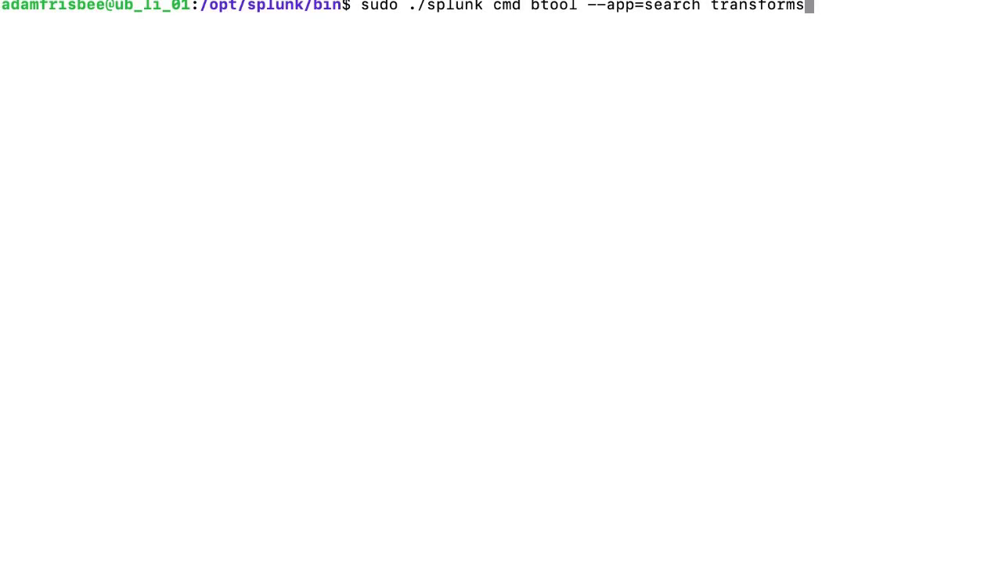
pyautogui.write(' list')
pyautogui.press('Return')
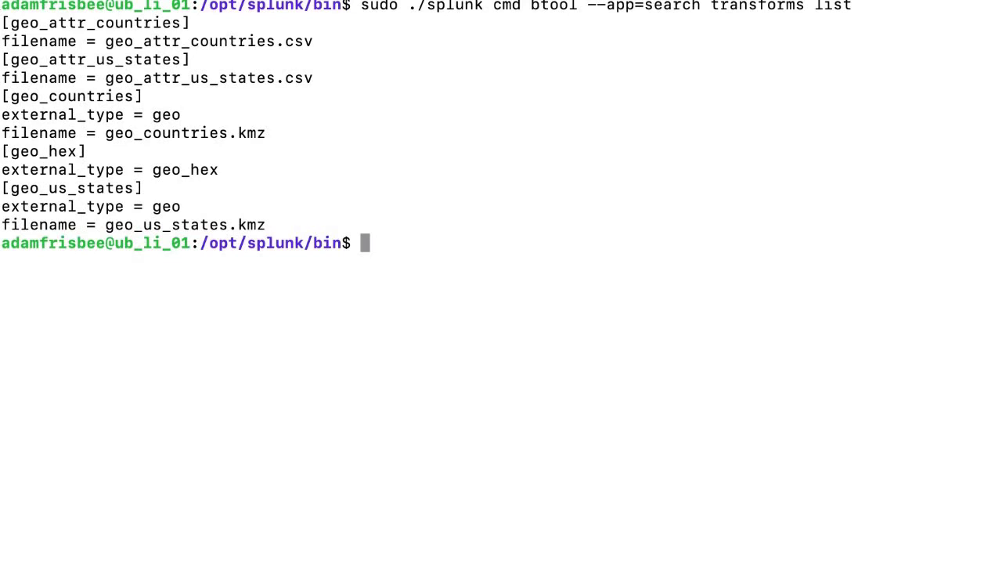
# Rerun the transforms listing without --app=search but with --debug, then clear the screen
pyautogui.press('Up')
pyautogui.press('Left')
pyautogui.press('Left')
pyautogui.press('Left')
pyautogui.press('Left')
pyautogui.press('Left')
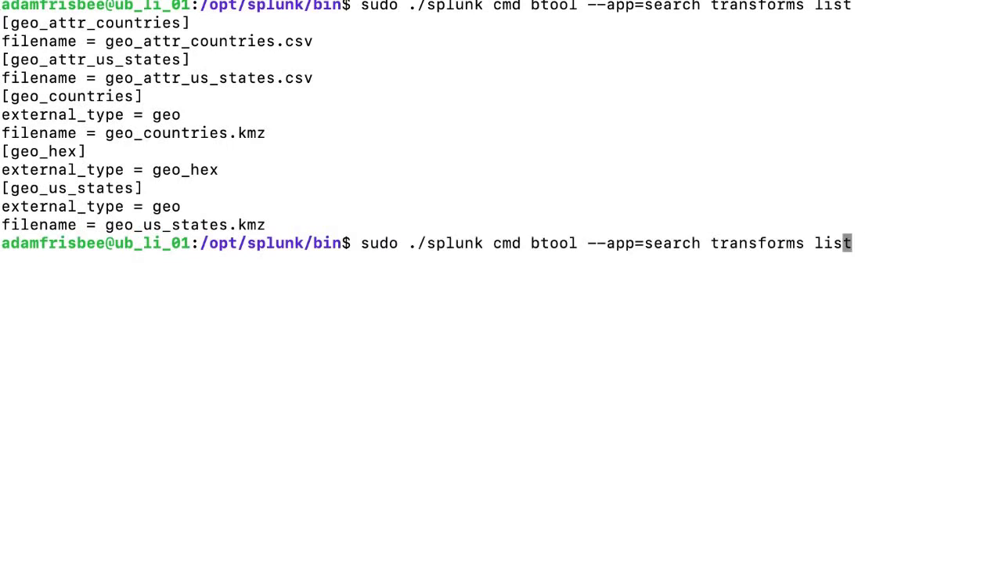
pyautogui.press('Left')
pyautogui.press('Left')
pyautogui.press('Left')
pyautogui.press('Left')
pyautogui.press('Left')
pyautogui.press('Left')
pyautogui.press('Left')
pyautogui.press('Left')
pyautogui.press('Left')
pyautogui.press('Left')
pyautogui.press('Left')
pyautogui.press('BackSpace')
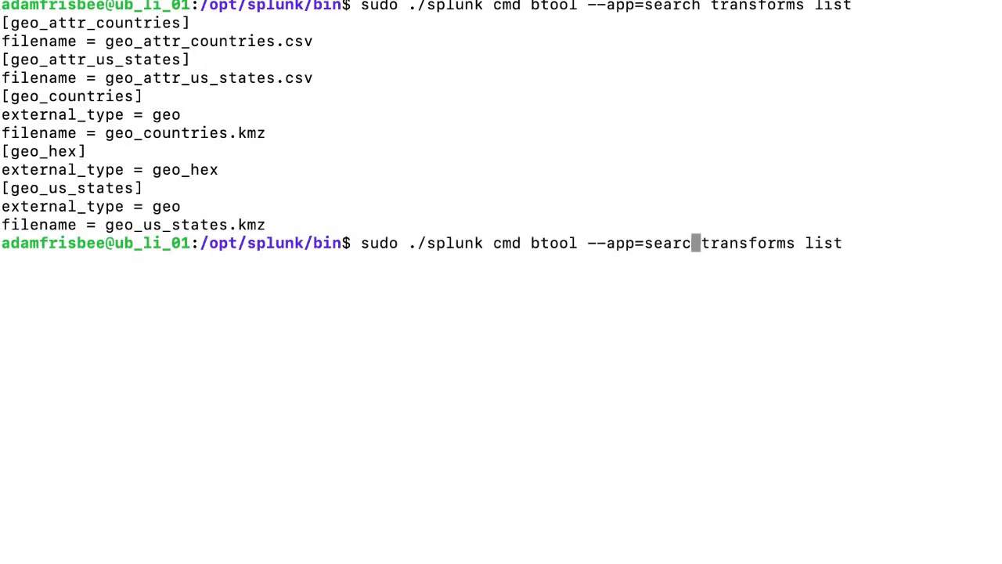
pyautogui.press('BackSpace')
pyautogui.press('BackSpace')
pyautogui.press('BackSpace')
pyautogui.press('BackSpace')
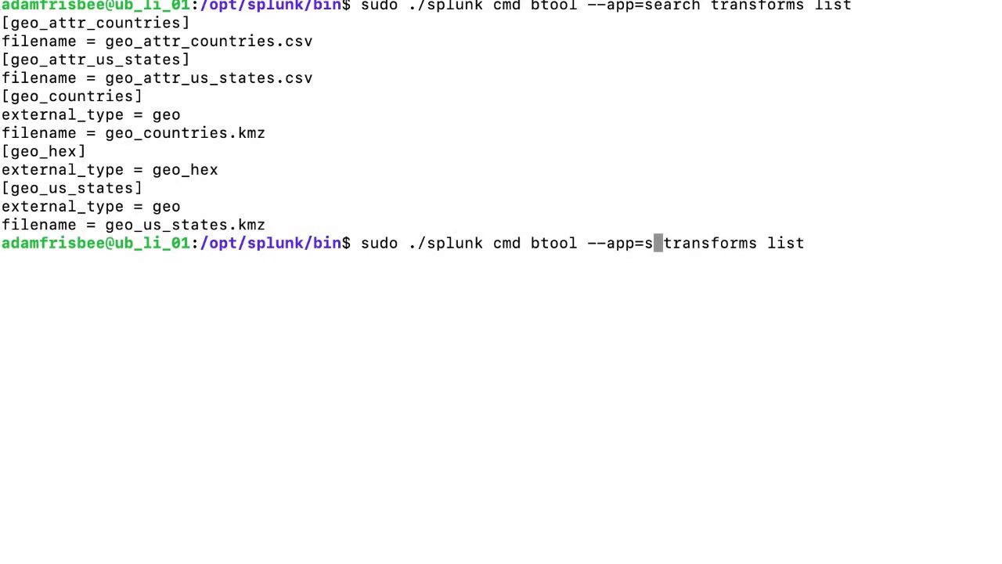
pyautogui.press('BackSpace')
pyautogui.press('BackSpace')
pyautogui.press('BackSpace')
pyautogui.press('BackSpace')
pyautogui.press('BackSpace')
pyautogui.press('BackSpace')
pyautogui.press('BackSpace')
pyautogui.press('BackSpace')
pyautogui.press('Right')
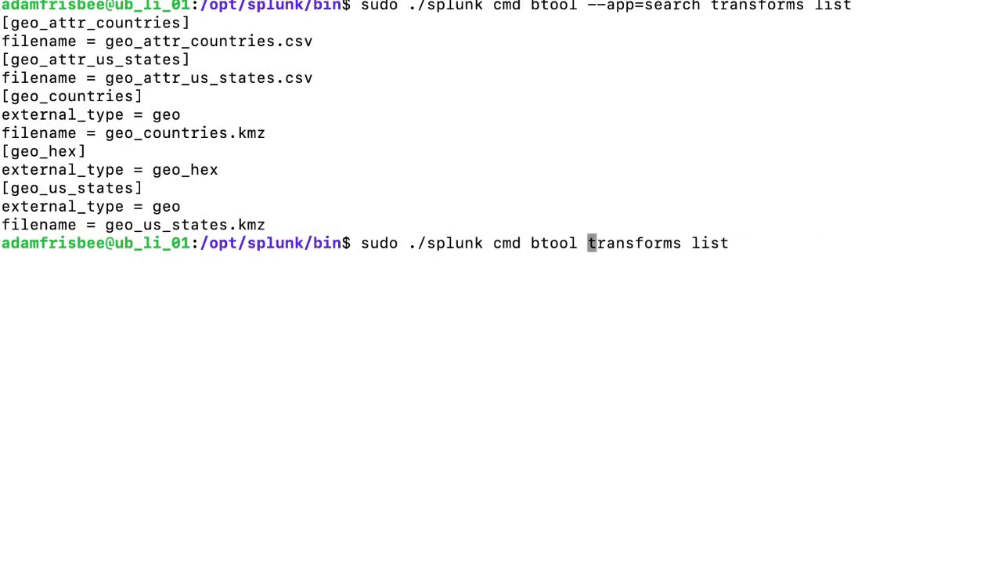
pyautogui.press('Right')
pyautogui.press('Right')
pyautogui.press('End')
pyautogui.write('--debug')
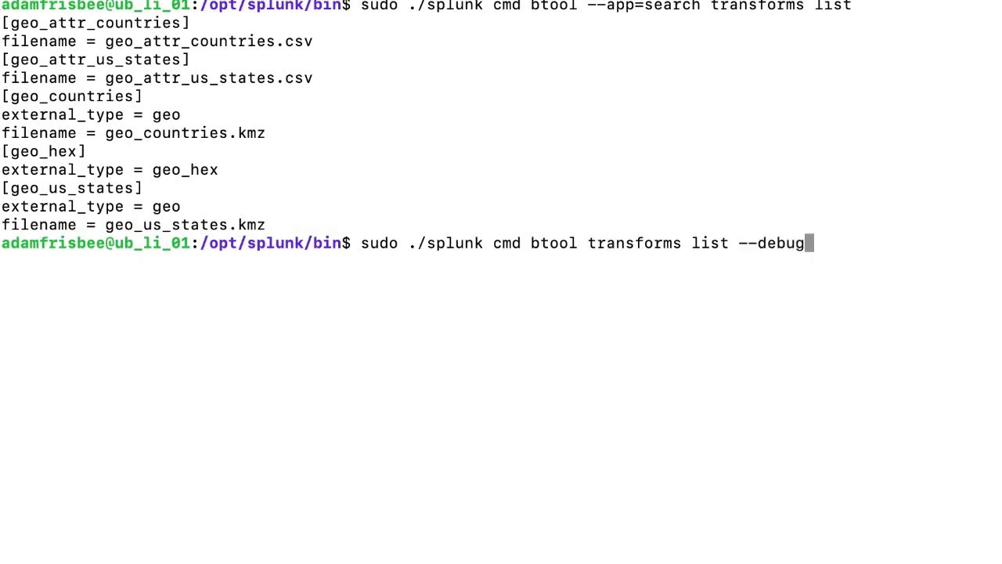
pyautogui.press('Return')
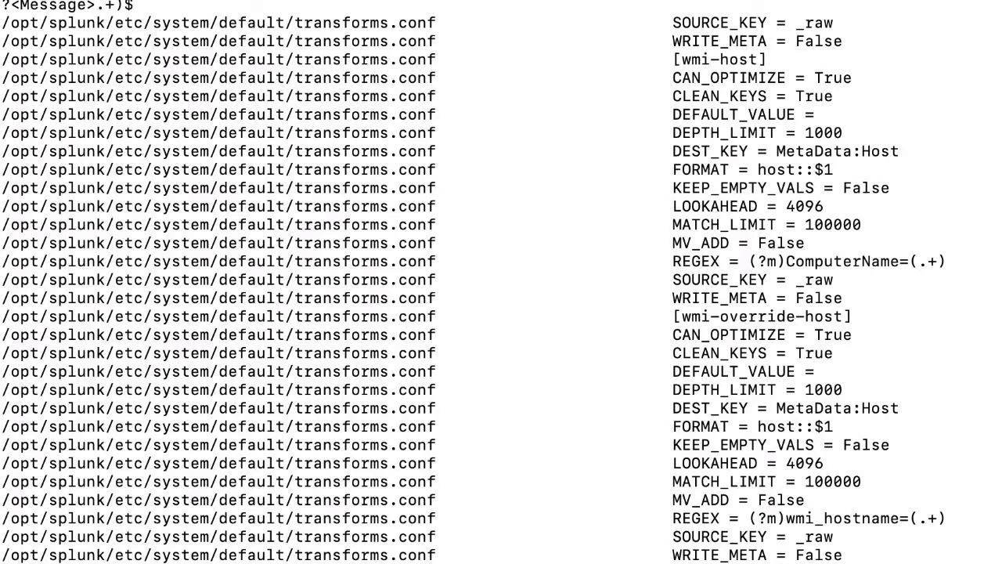
pyautogui.hotkey('ctrl', 'l')
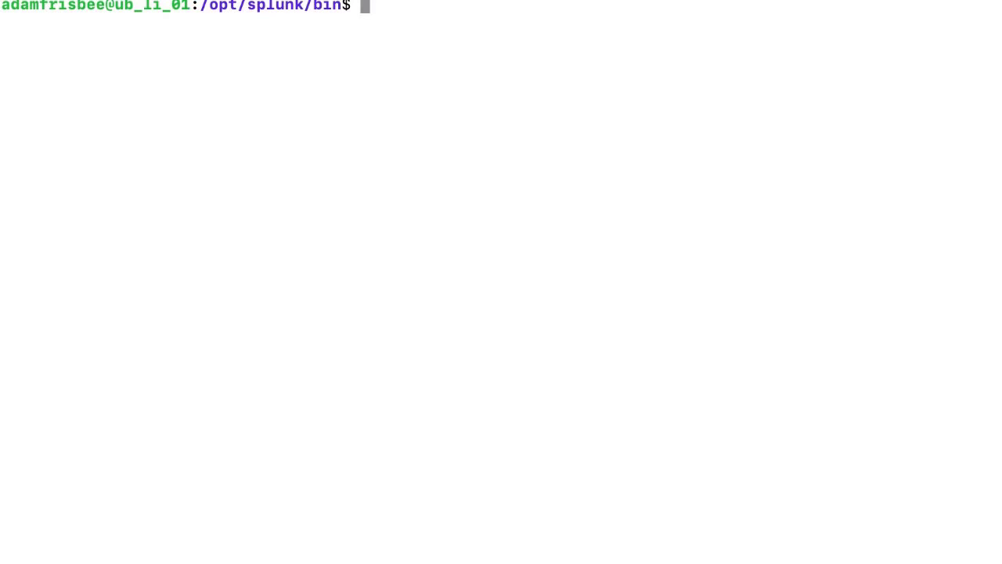
# Run 'sudo ./splunk cmd btool check' and confirm it reports no errors
pyautogui.write('sudo ./splunk cmd btool check')
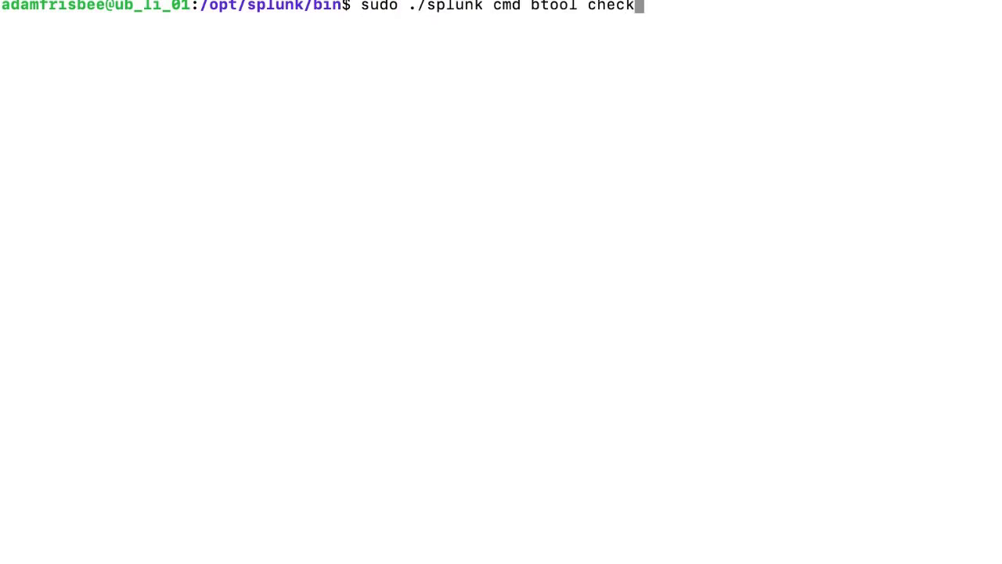
pyautogui.press('Return')
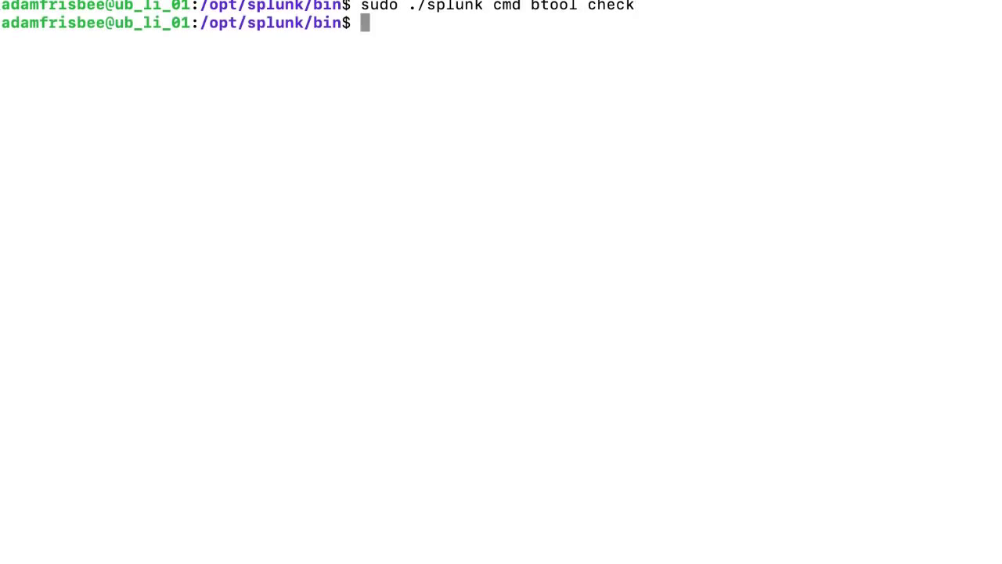